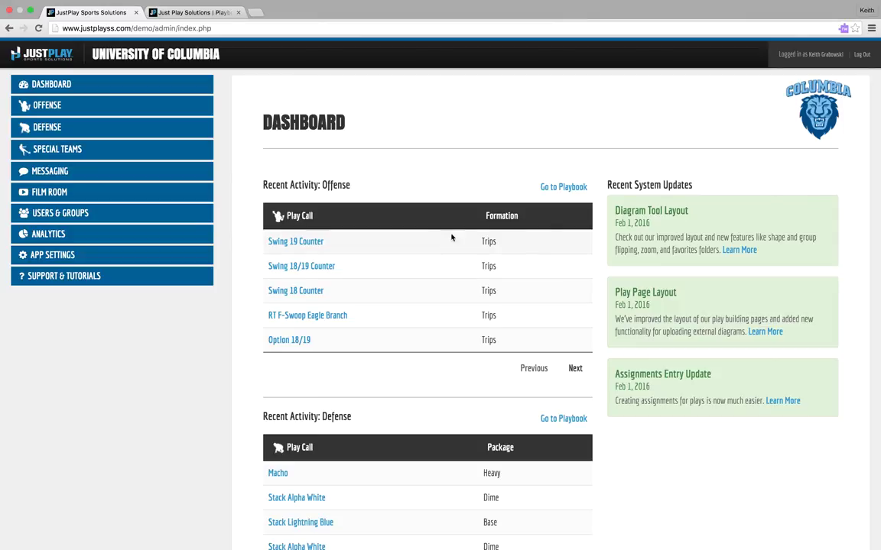
# Go to the Video Quizzes page under FILM ROOM in the sidebar
pyautogui.click(54, 194)
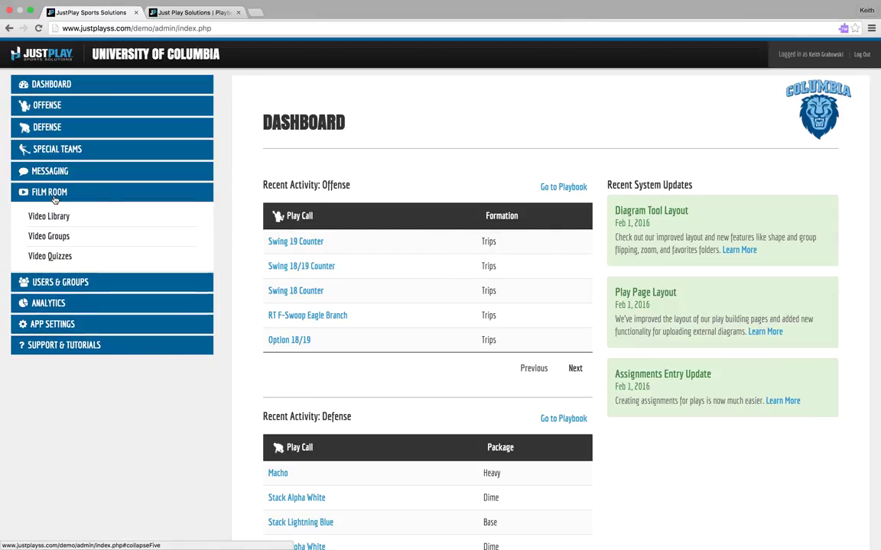
pyautogui.click(49, 257)
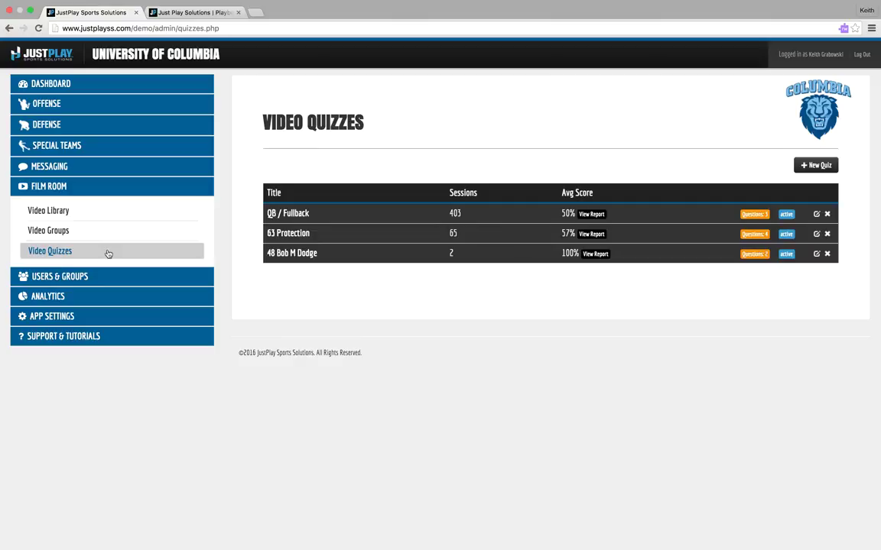
# Create a new video quiz titled 'Flow Progression' assigned to the Qbs group
pyautogui.click(811, 165)
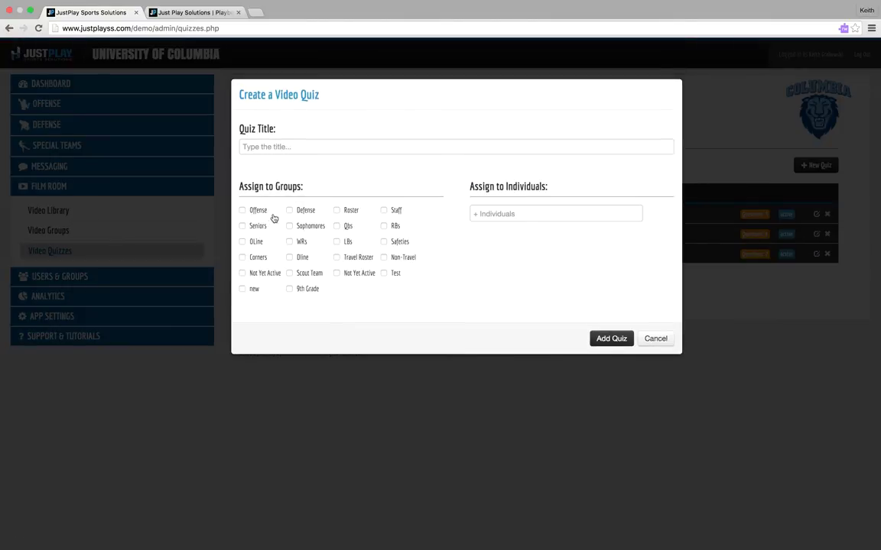
pyautogui.click(266, 148)
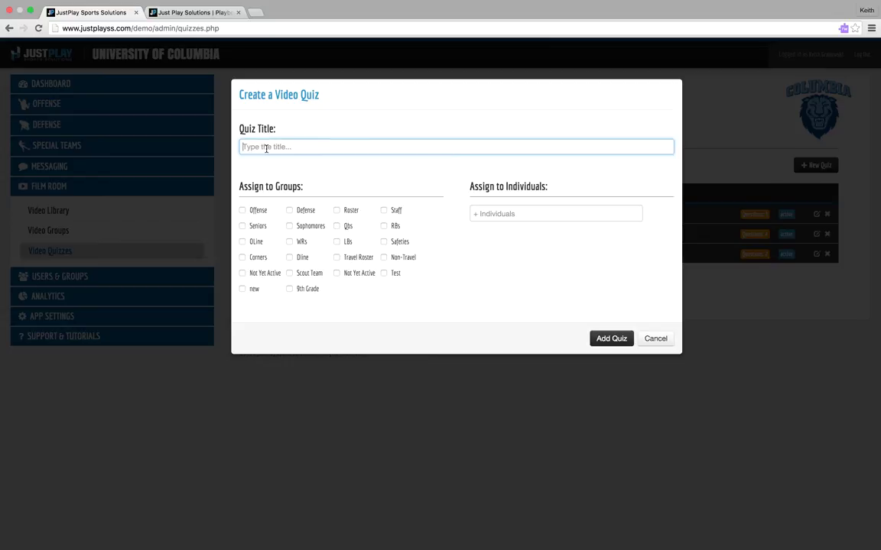
pyautogui.write('Flow')
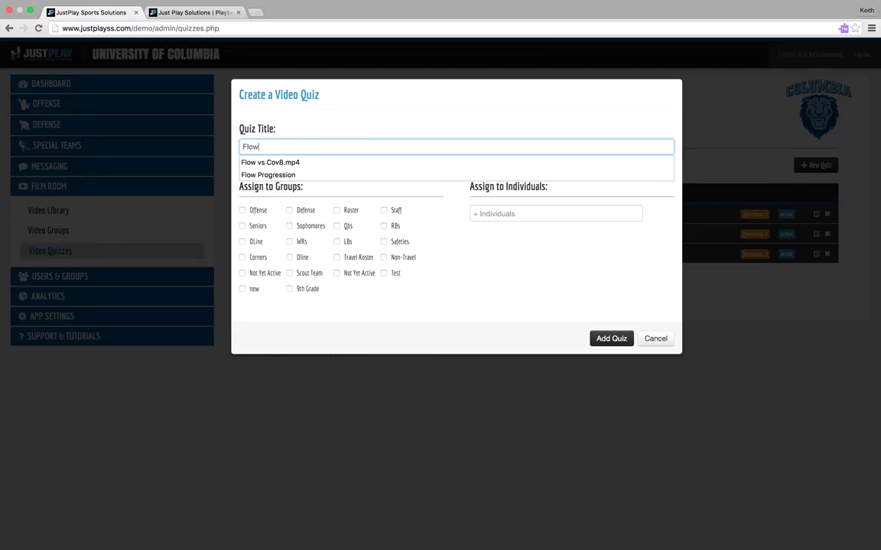
pyautogui.write(' Progression')
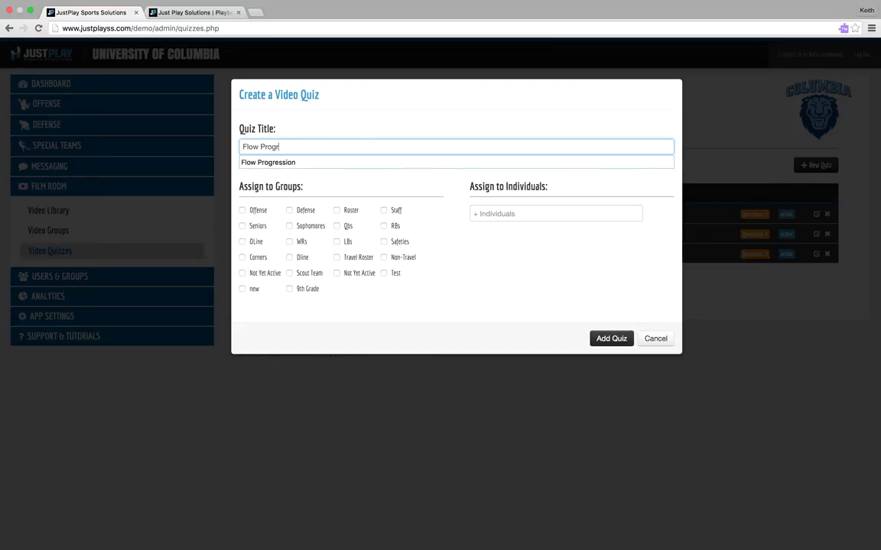
pyautogui.click(465, 278)
pyautogui.click(337, 226)
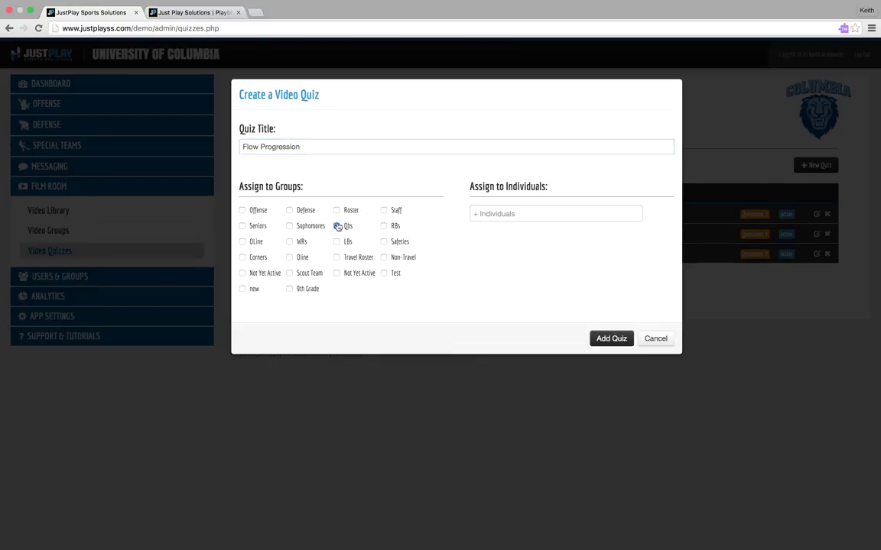
pyautogui.click(625, 345)
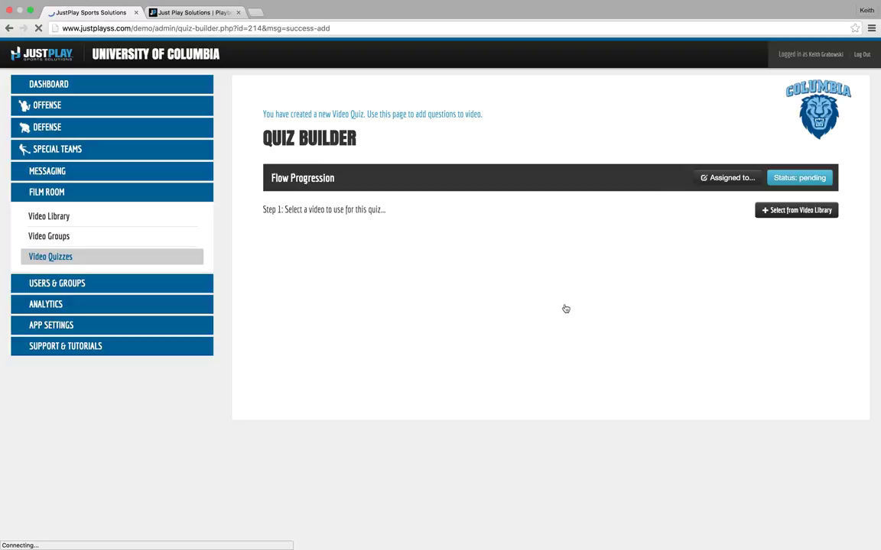
# Pick Flow vs Cov8.mp4 from the video library by searching 'flow'
pyautogui.click(776, 209)
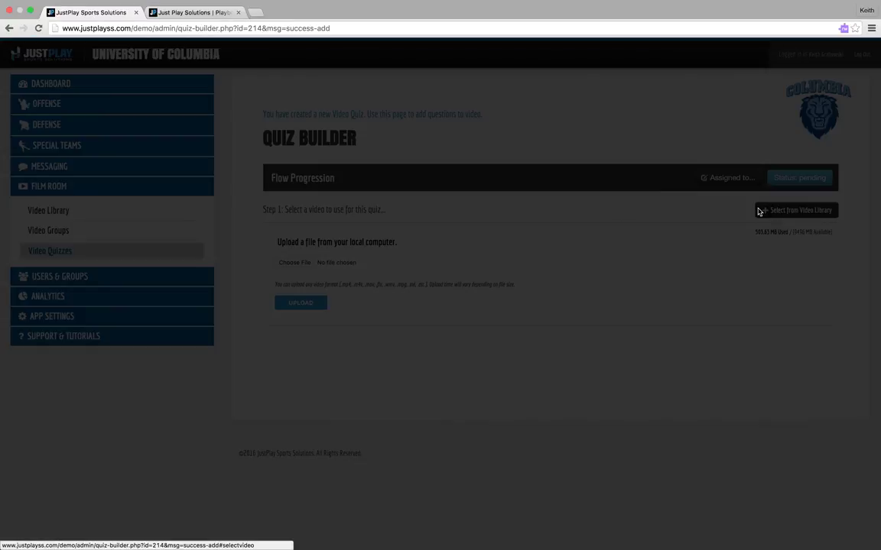
pyautogui.click(371, 143)
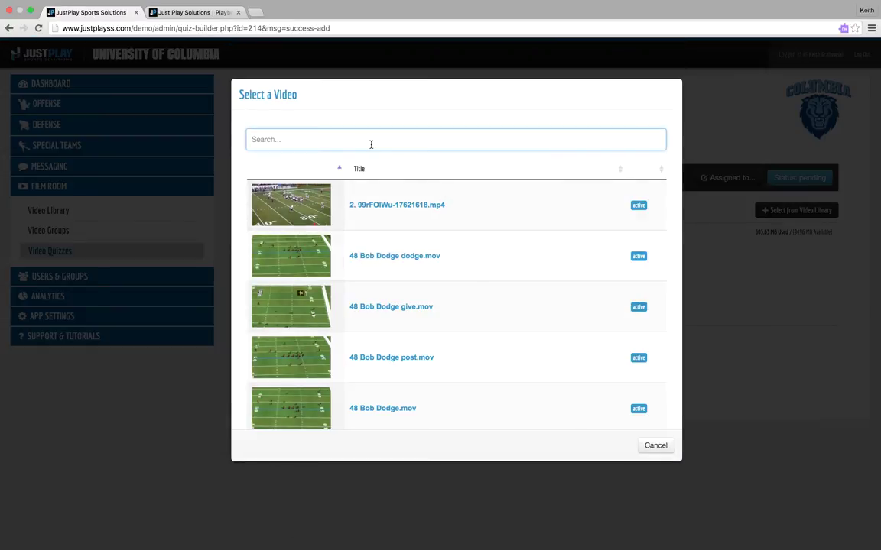
pyautogui.write('flow')
pyautogui.click(379, 205)
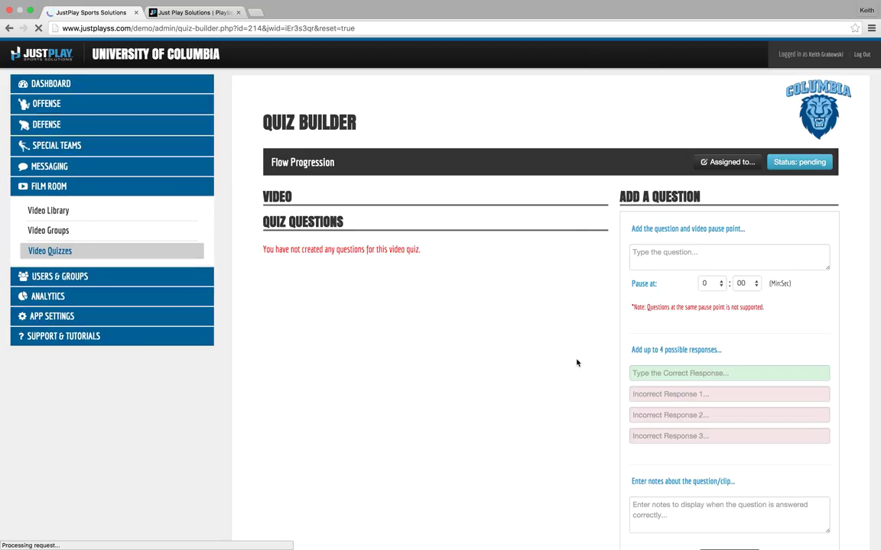
# Preview the clip in the quiz builder player, pausing it at 00:01
pyautogui.click(655, 253)
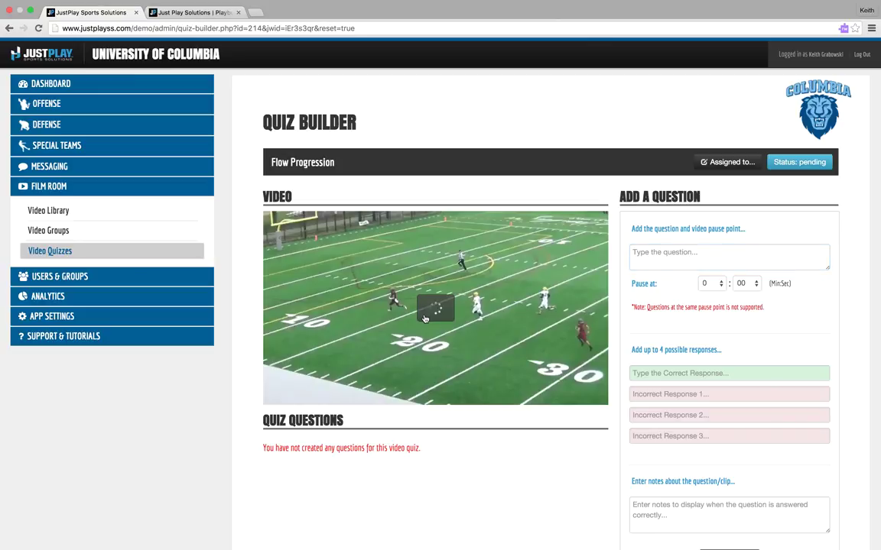
pyautogui.click(433, 308)
pyautogui.click(432, 309)
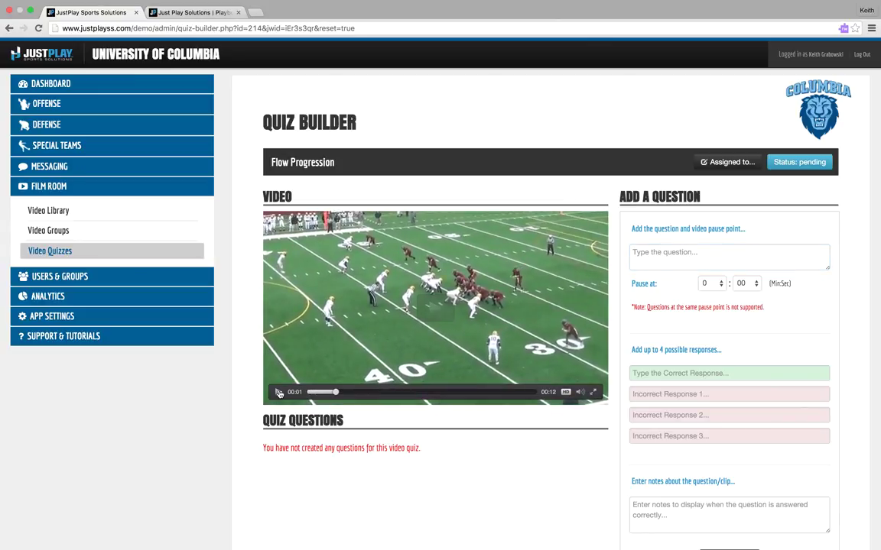
pyautogui.click(726, 248)
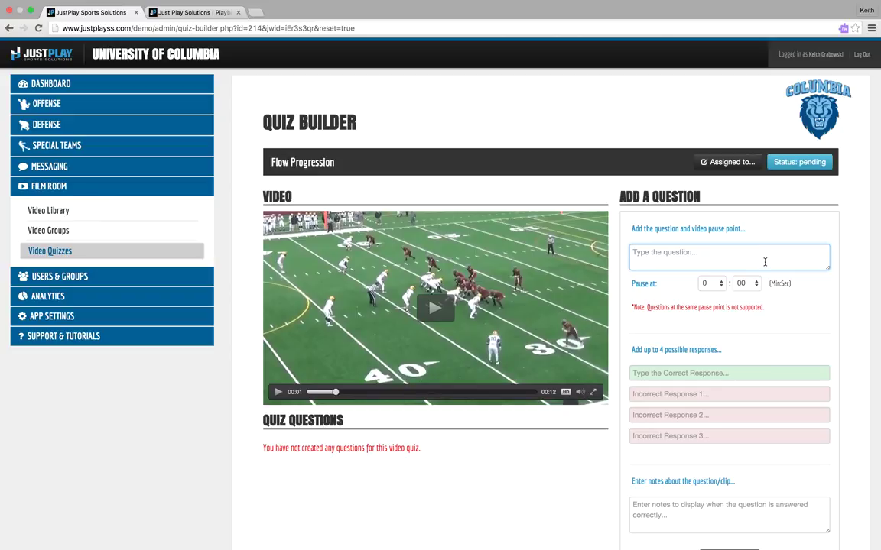
# Type the pre-snap coverage question and set its pause point to 0:01
pyautogui.write('Based on pre snap indicators')
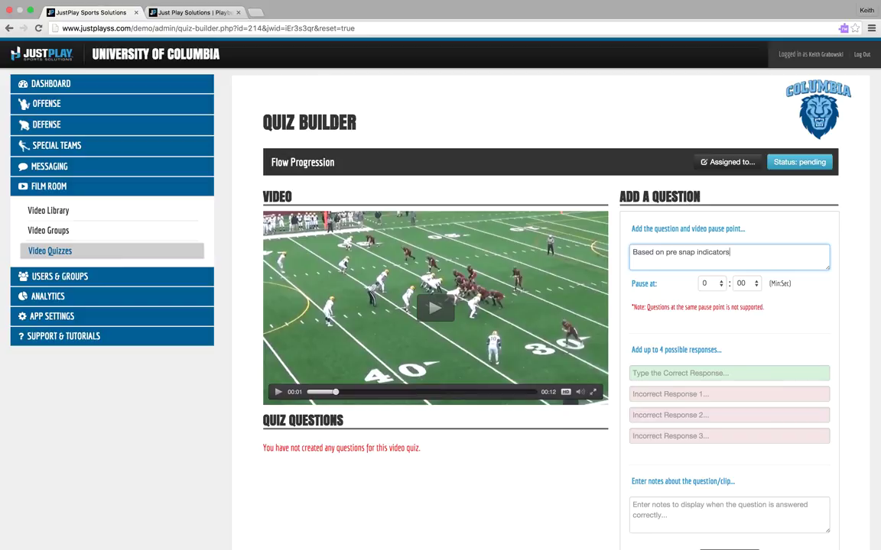
pyautogui.write(', what is the coverage?')
pyautogui.click(745, 284)
pyautogui.click(742, 293)
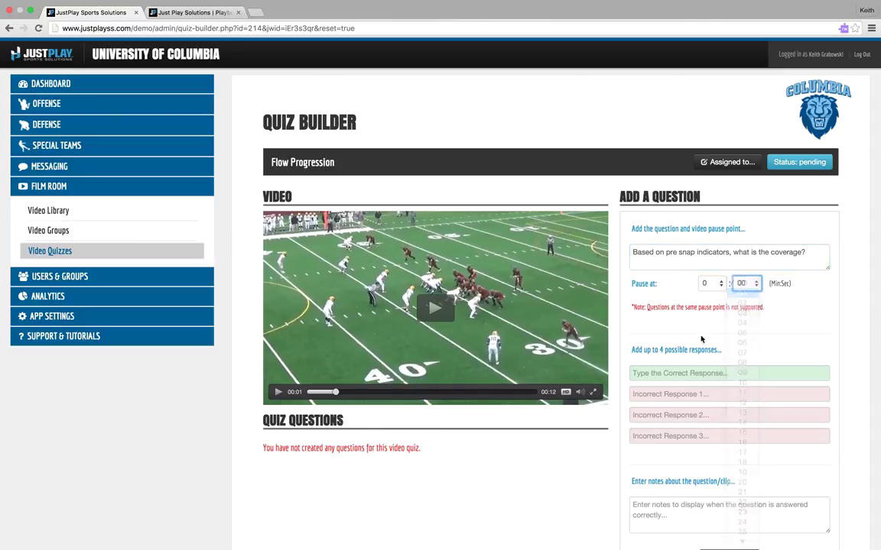
# Enter Cover 8 as the correct response and Cover 2, 6, 5 as incorrect responses
pyautogui.click(665, 374)
pyautogui.write('Cover 8')
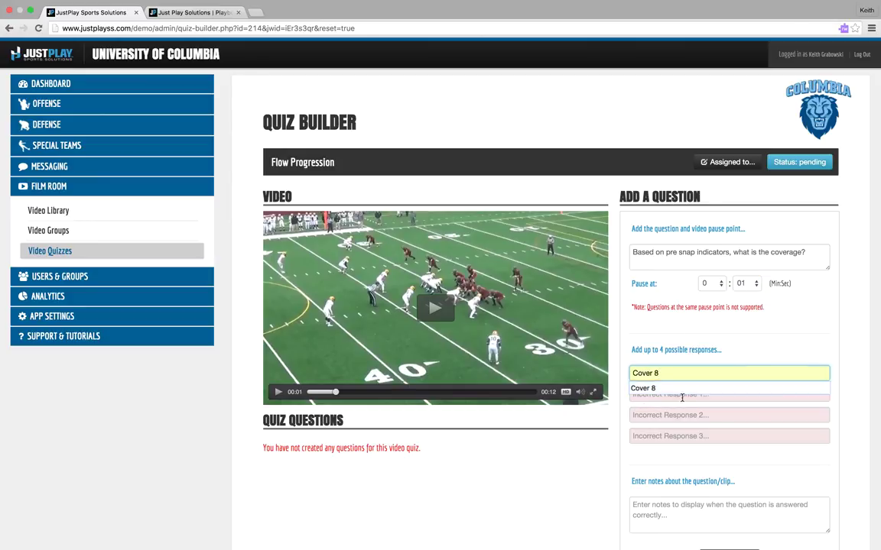
pyautogui.click(678, 395)
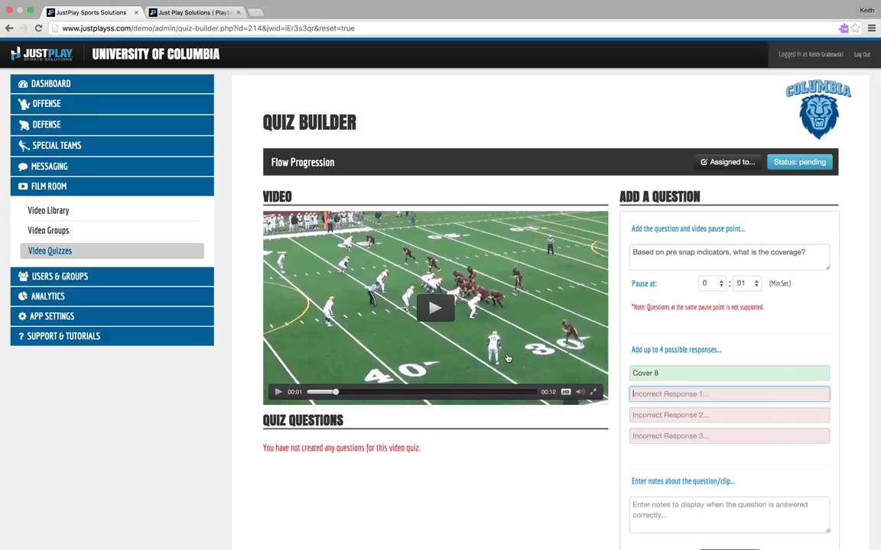
pyautogui.write('Cover 2')
pyautogui.click(653, 415)
pyautogui.write('C')
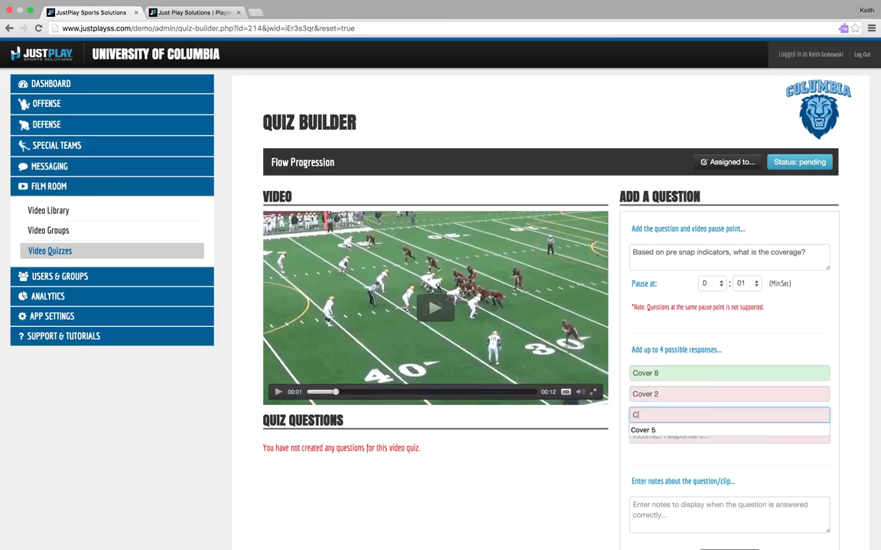
pyautogui.write('over 6')
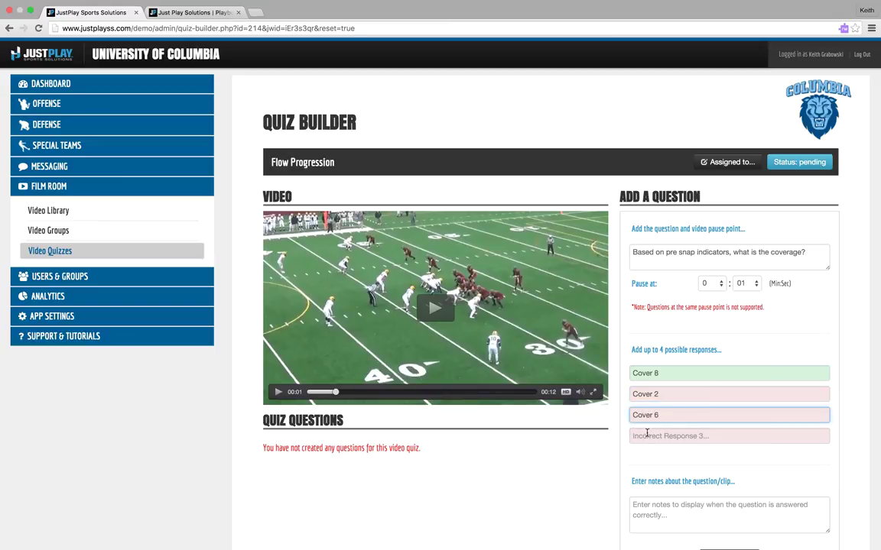
pyautogui.click(644, 441)
pyautogui.write('Cover 5')
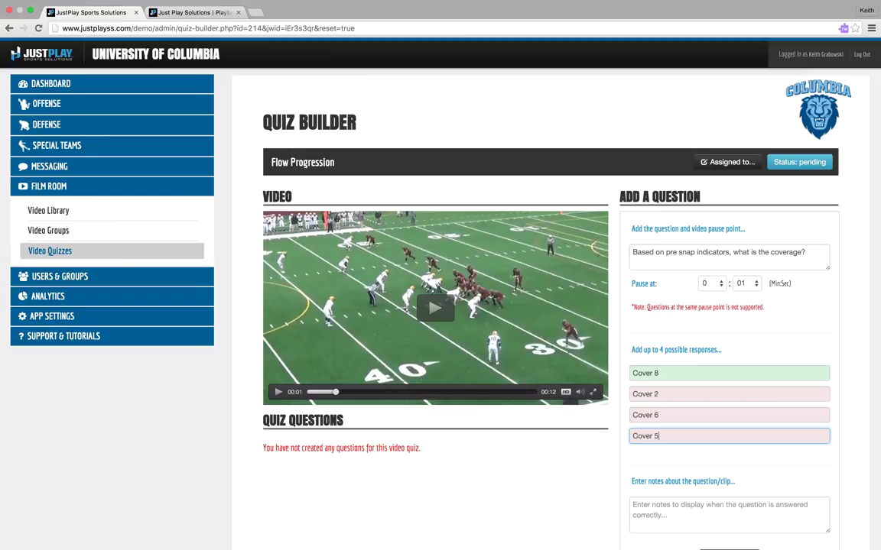
pyautogui.click(674, 512)
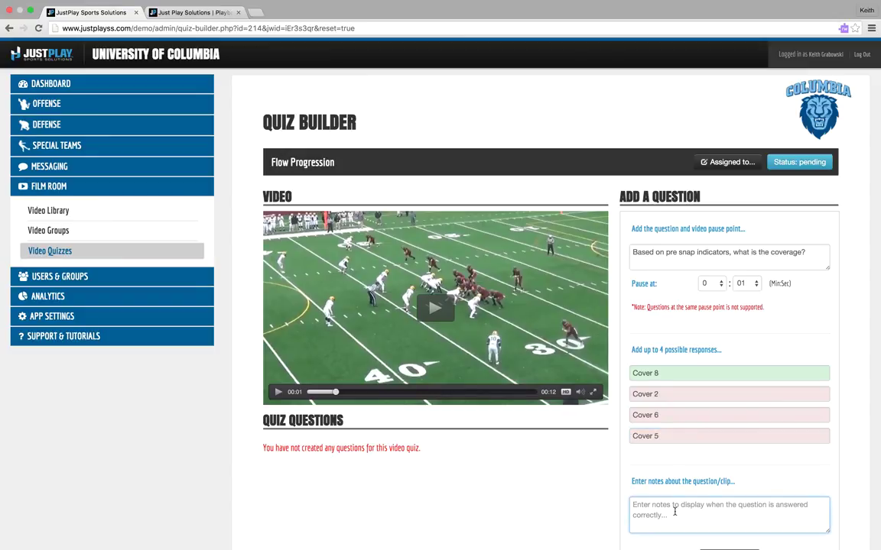
# Add the note about the safety on the hash and outside CB indicating cov8, then save the question
pyautogui.write('This pre sn')
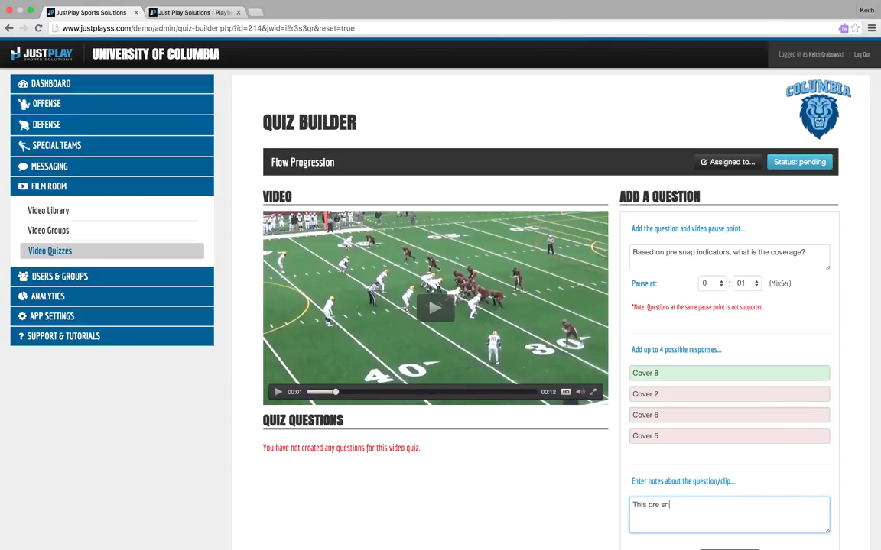
pyautogui.write('ap look with safety on the hash and cb ou')
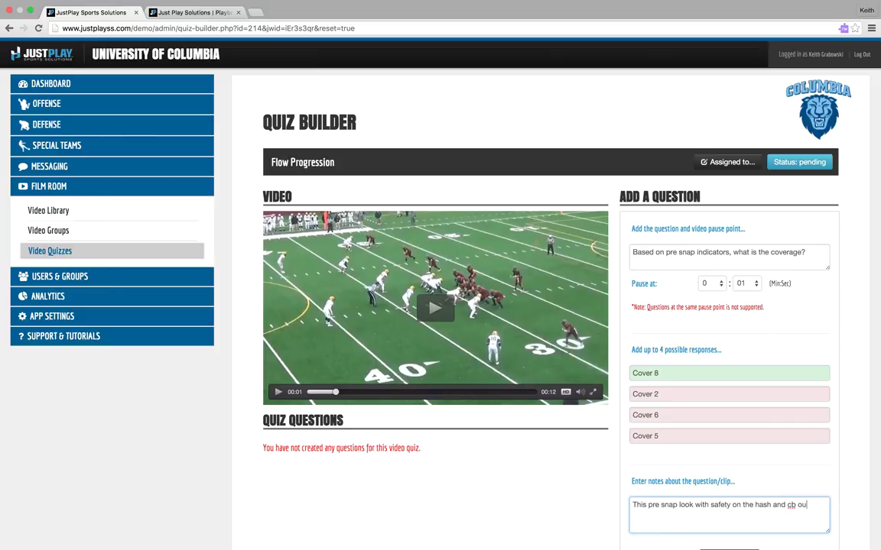
pyautogui.write('tisde')
pyautogui.press('BackSpace')
pyautogui.press('BackSpace')
pyautogui.press('BackSpace')
pyautogui.press('BackSpace')
pyautogui.press('BackSpace')
pyautogui.write('side indicates cov8.')
pyautogui.scroll(-2, 723, 492)
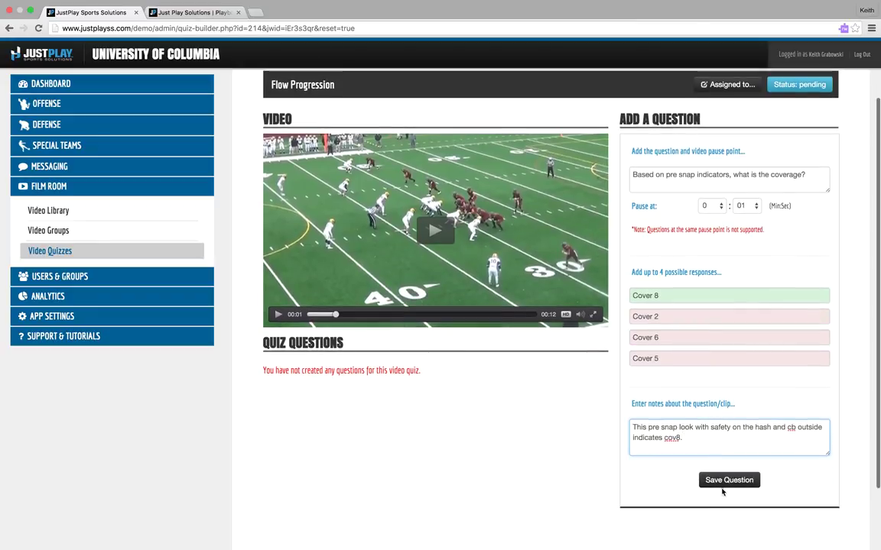
pyautogui.click(726, 483)
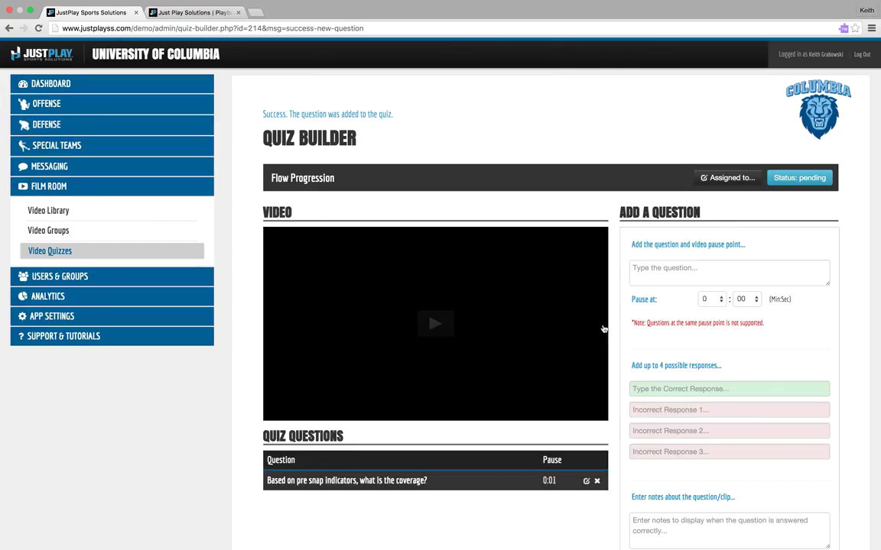
# Pause the clip at 00:03 and type 'Based on post snap reaction, what route will you throw?'
pyautogui.click(413, 374)
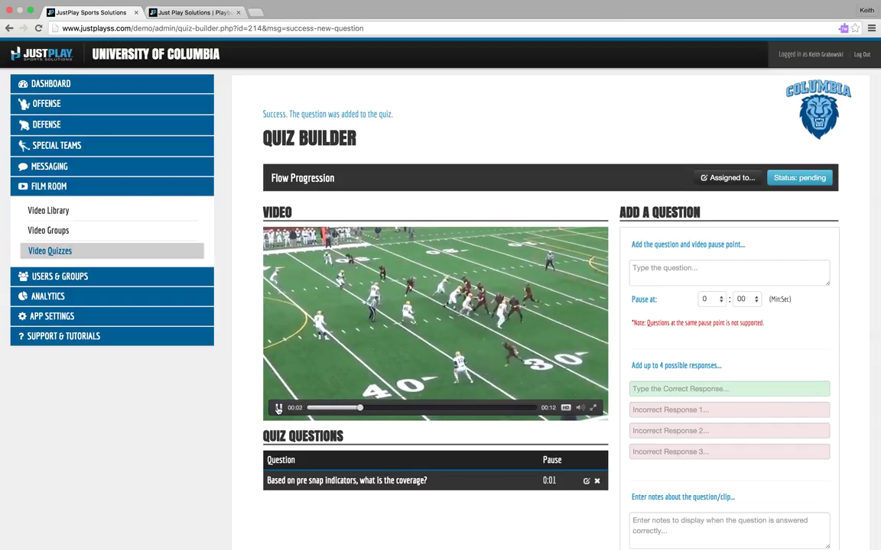
pyautogui.click(278, 408)
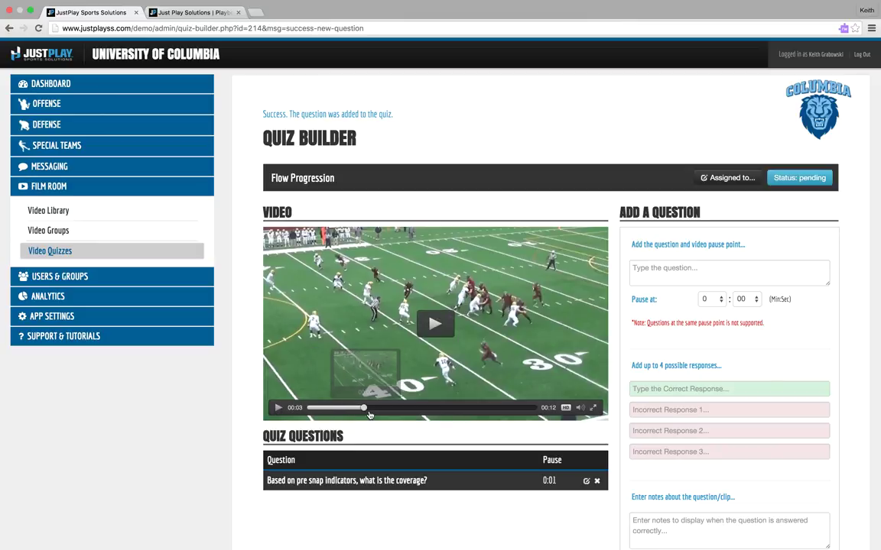
pyautogui.click(676, 278)
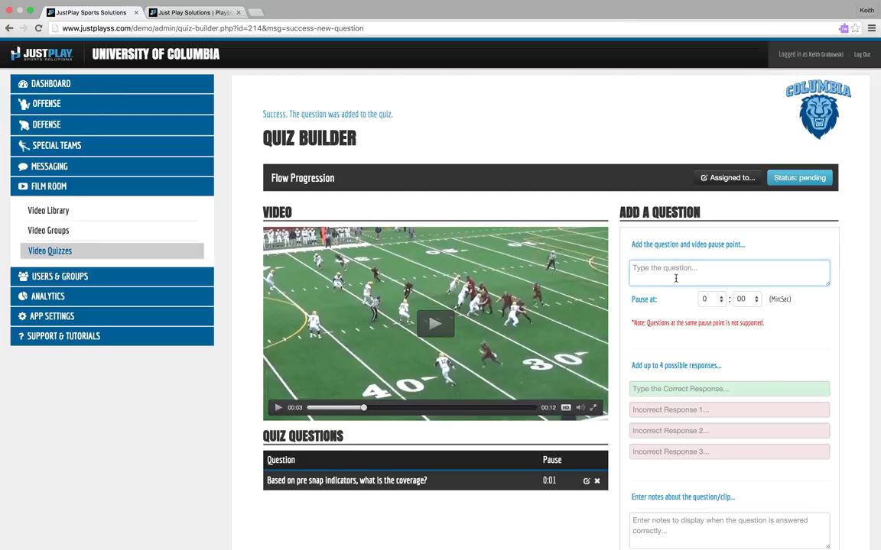
pyautogui.write('Based on post snap reaction, what route will you throw?')
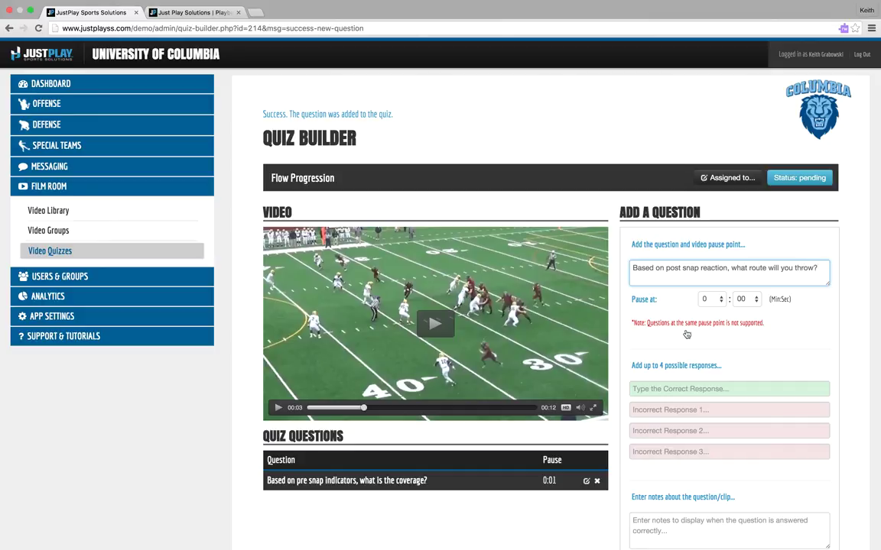
pyautogui.click(663, 389)
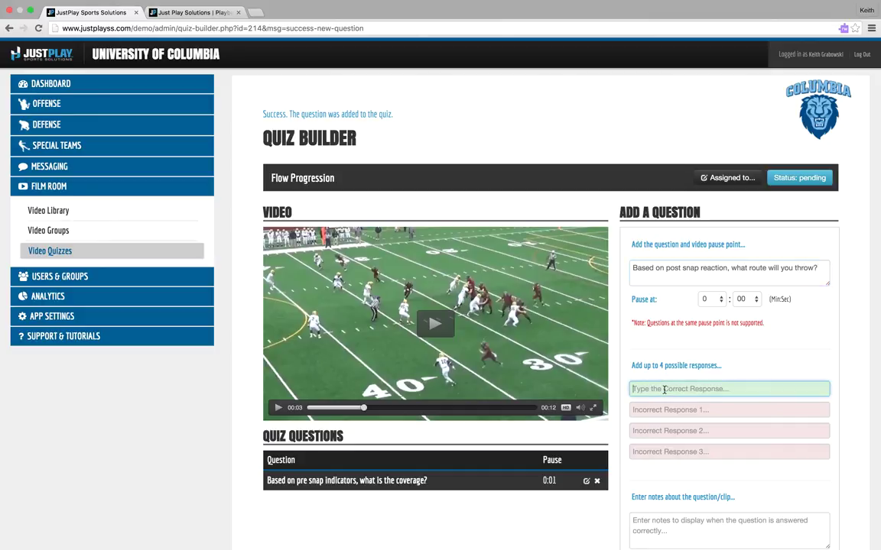
# Set the question's pause point to 0:03 and enter The Post as the correct response
pyautogui.click(744, 299)
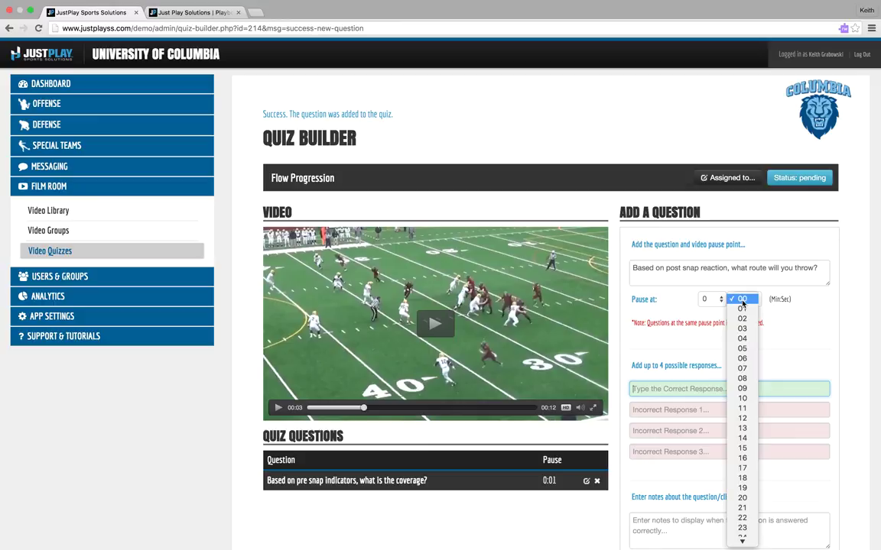
pyautogui.click(742, 328)
pyautogui.click(667, 390)
pyautogui.write('Throw the post')
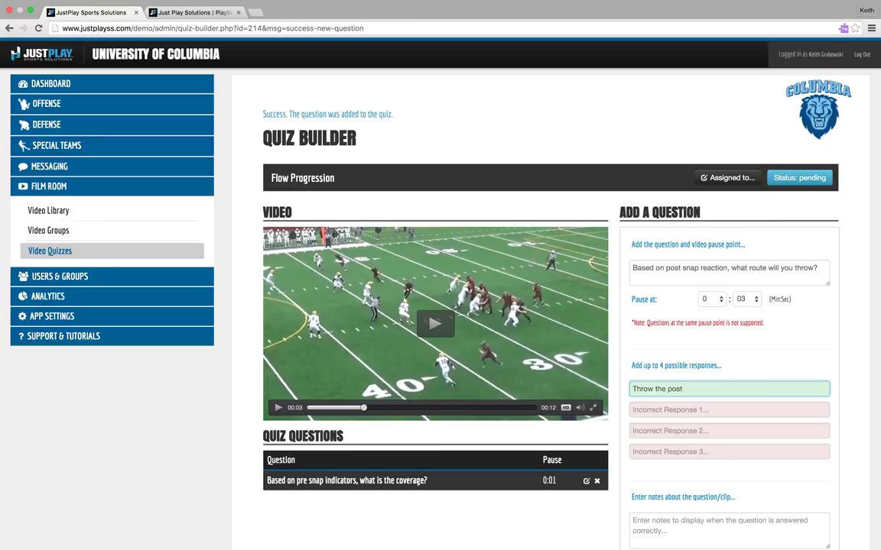
pyautogui.press('BackSpace')
pyautogui.press('BackSpace')
pyautogui.press('BackSpace')
pyautogui.press('BackSpace')
pyautogui.press('BackSpace')
pyautogui.press('BackSpace')
pyautogui.press('BackSpace')
pyautogui.press('BackSpace')
pyautogui.press('BackSpace')
pyautogui.press('BackSpace')
pyautogui.press('BackSpace')
pyautogui.press('BackSpace')
pyautogui.write('The Post')
# Enter The Cross, The Shallow and The Dig as incorrect responses
pyautogui.press('Tab')
pyautogui.write('Th')
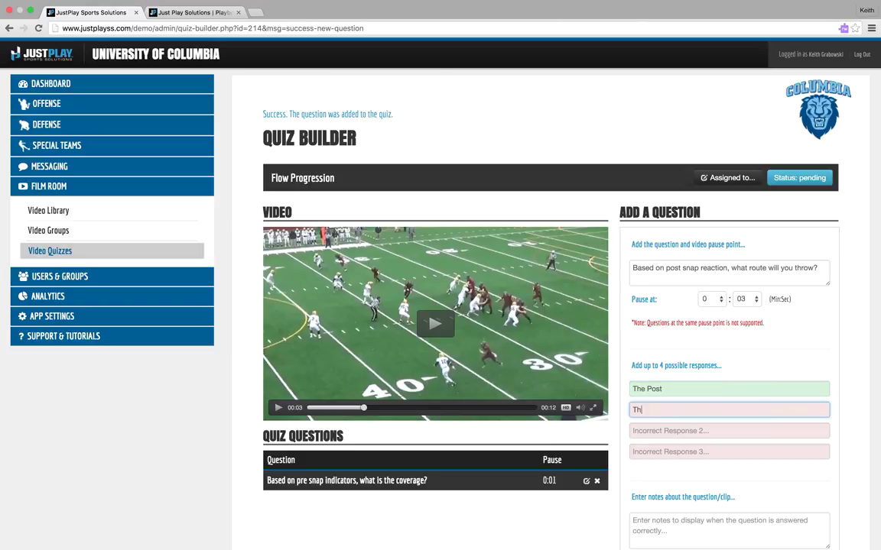
pyautogui.write('e Cross')
pyautogui.click(674, 429)
pyautogui.write('The Shallow')
pyautogui.click(674, 451)
pyautogui.write('The Dig')
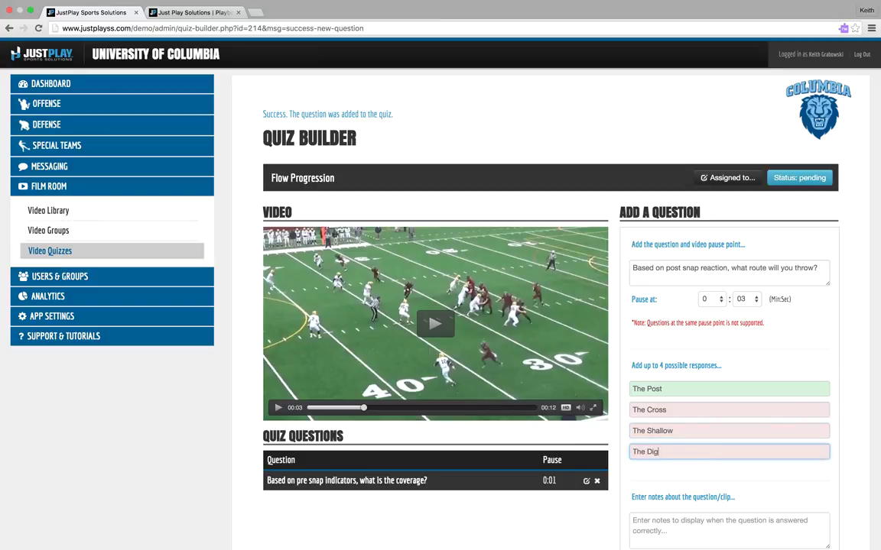
pyautogui.click(687, 523)
# Add the note about the safety working across and leaving the CB alone on the post, then save the question
pyautogui.write('The')
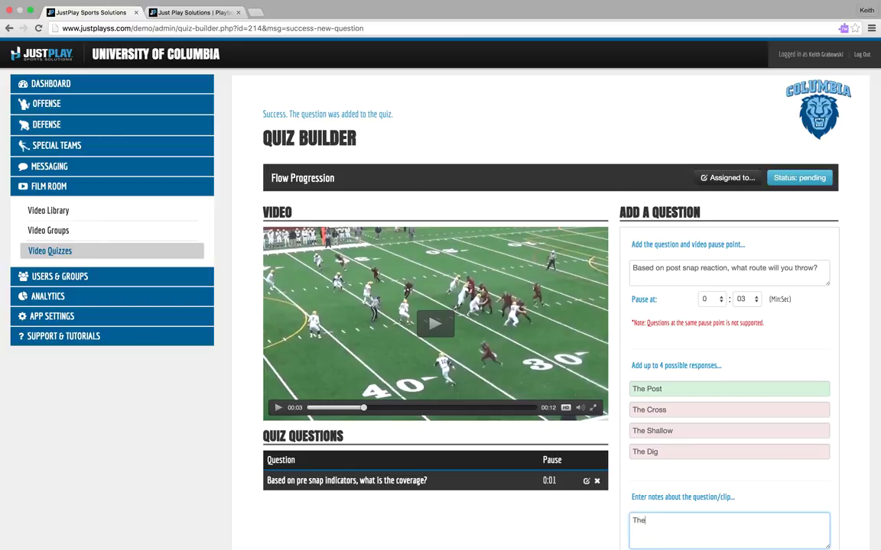
pyautogui.write(' safety works across for three')
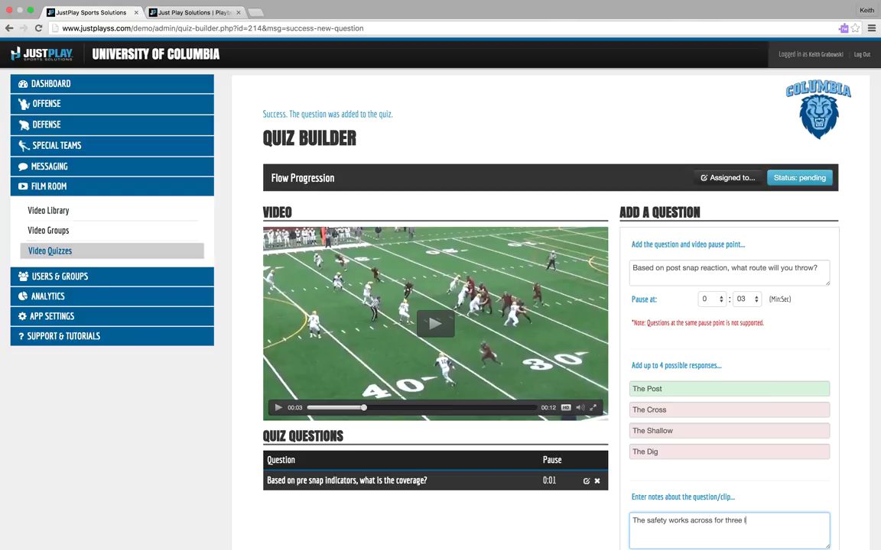
pyautogui.write(' leaving the CB on')
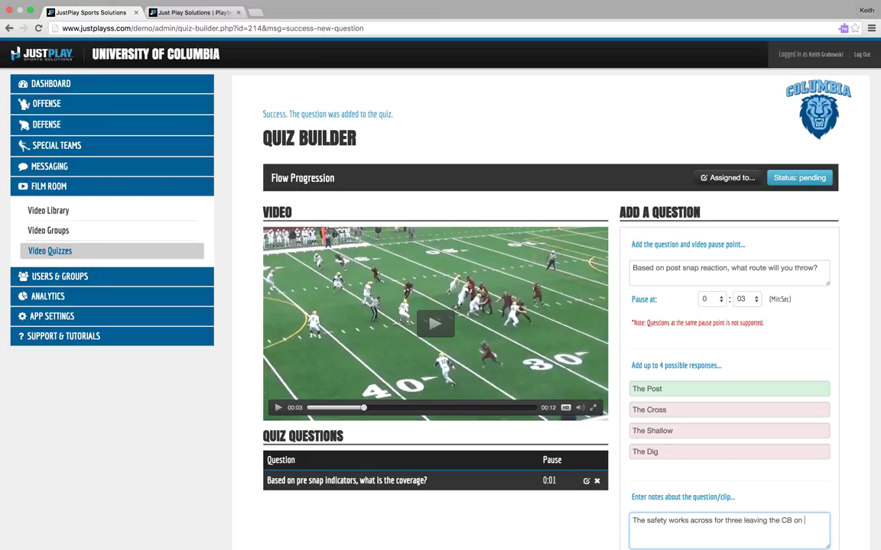
pyautogui.write(' his own on the post with no inside help.')
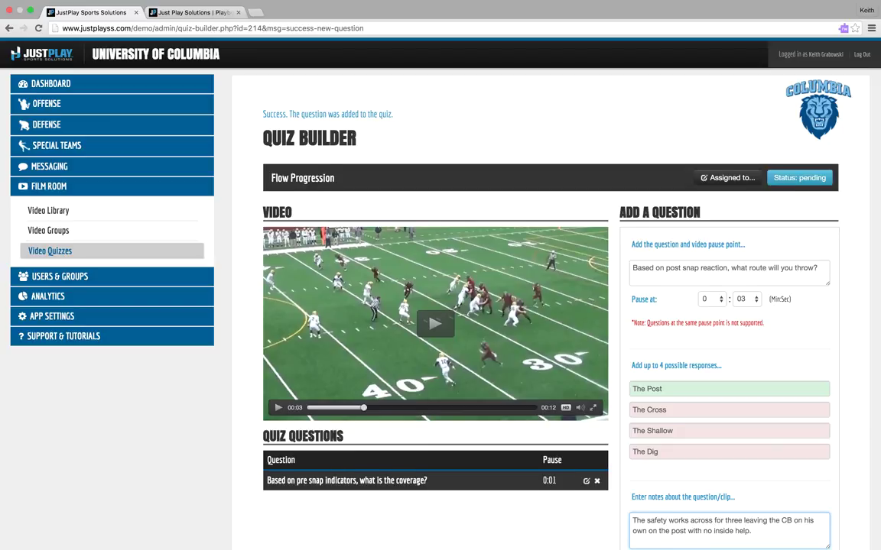
pyautogui.scroll(-3, 722, 382)
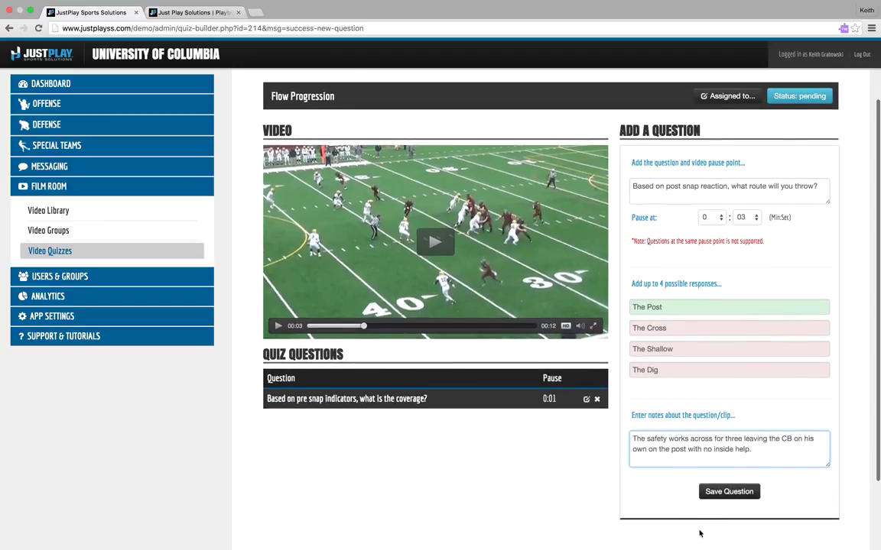
pyautogui.click(723, 492)
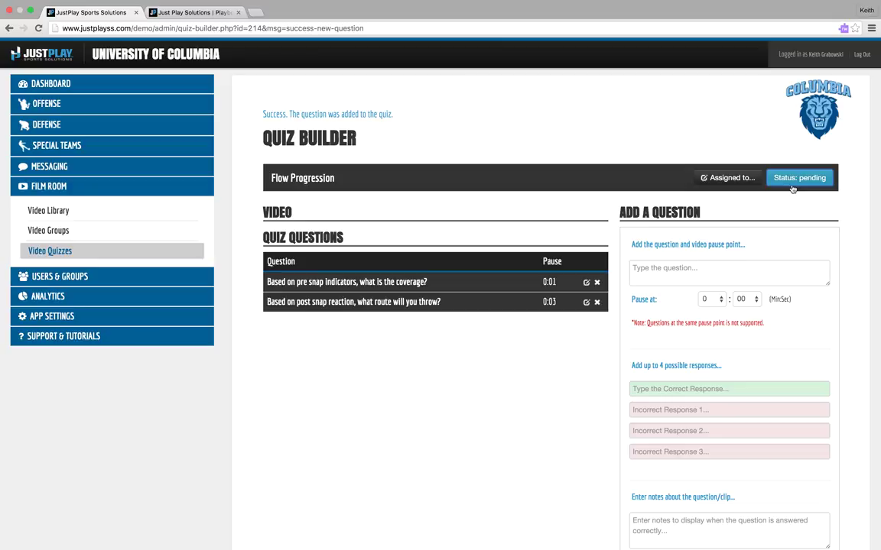
# Change the Flow Progression quiz status from pending to active
pyautogui.click(792, 180)
pyautogui.click(526, 182)
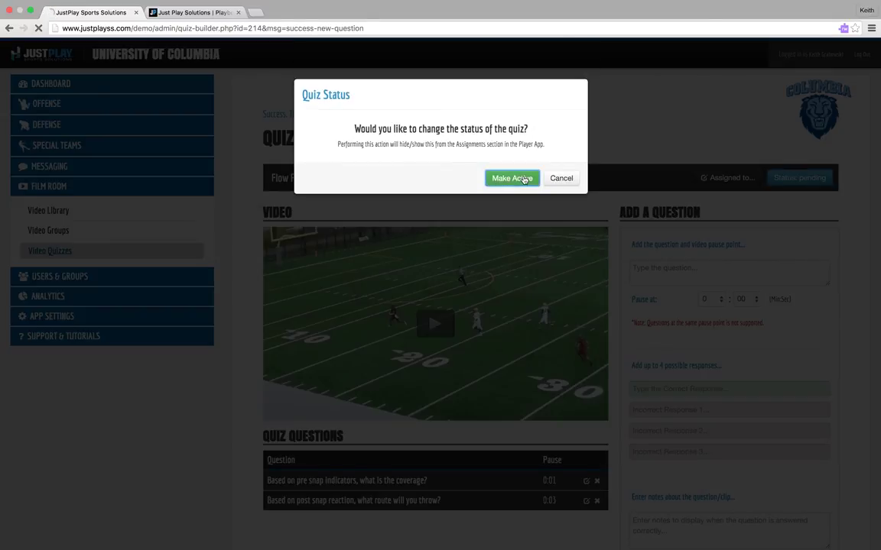